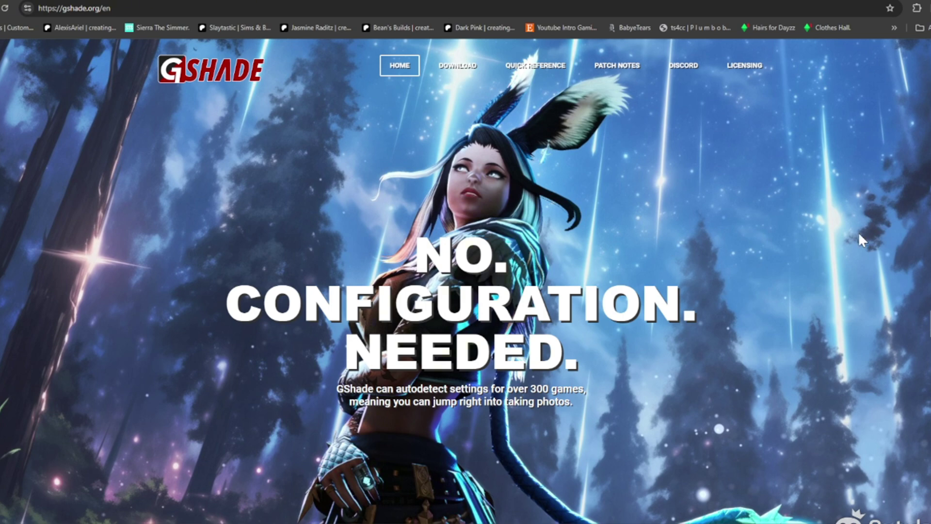
Step: Download the Windows Installer from the GShade website's download page
scroll(731, 256, down, 6)
scroll(732, 256, up, 2)
scroll(734, 257, up, 4)
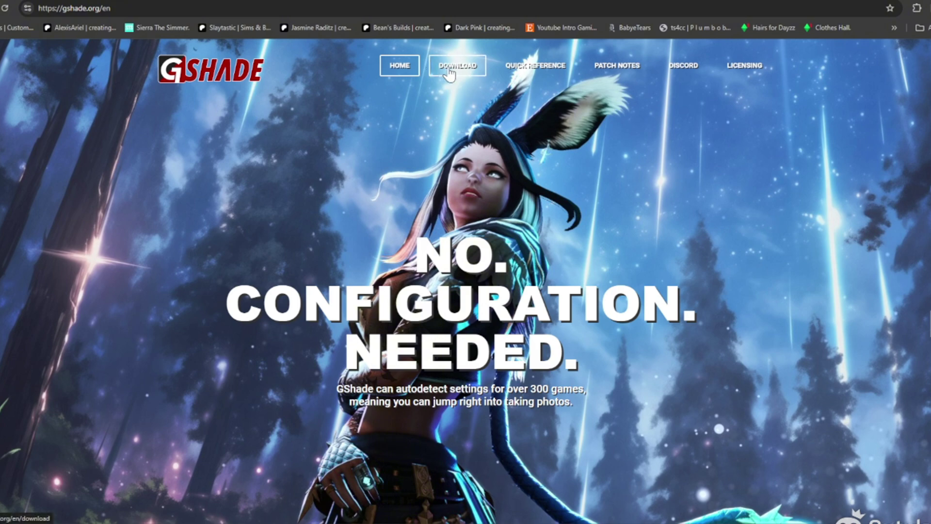
click(451, 67)
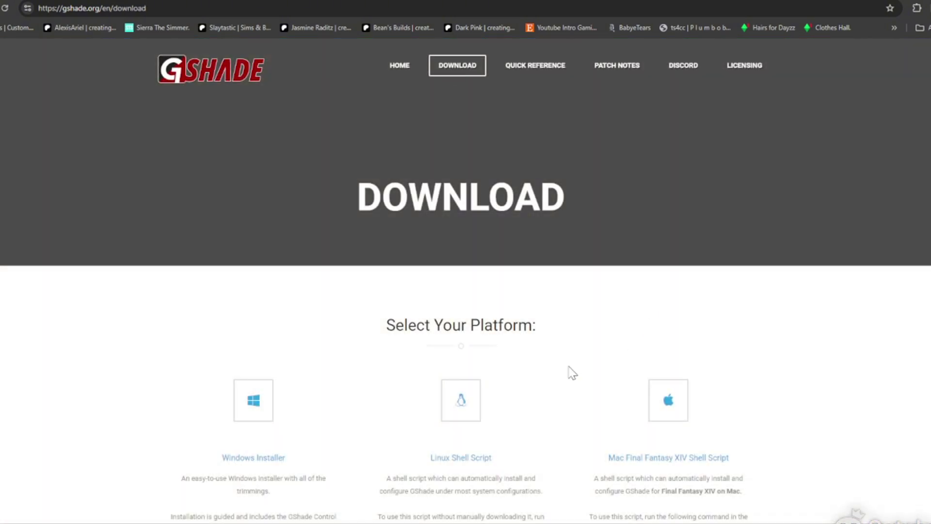
scroll(609, 343, down, 3)
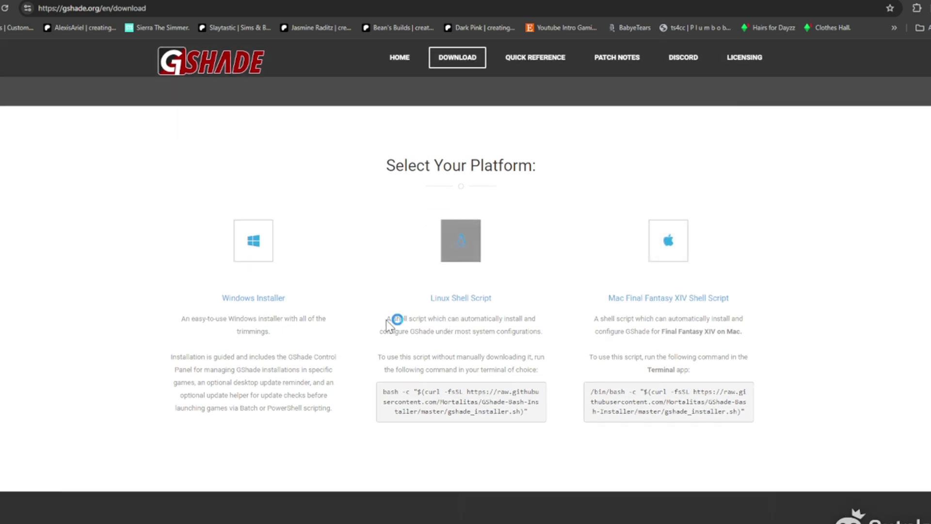
click(254, 300)
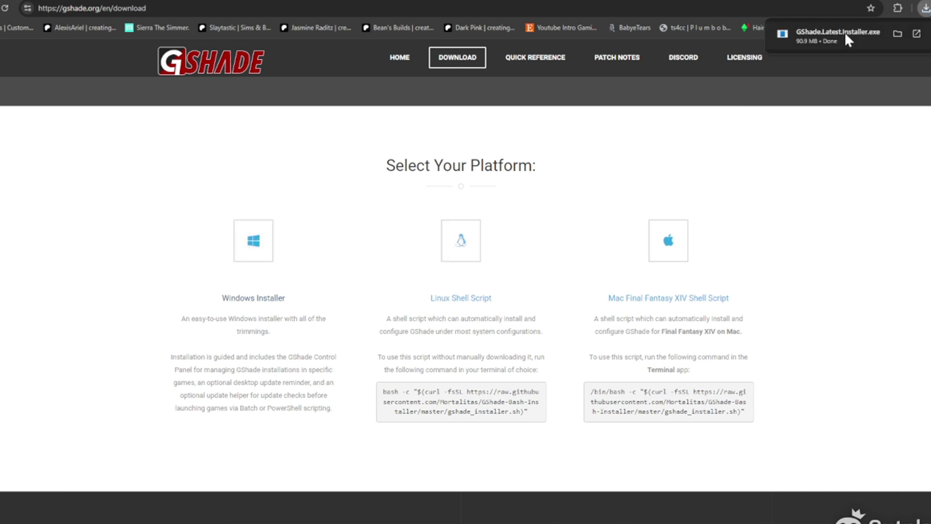
Step: Try to run the downloaded GShade.Latest.Installer.exe despite the SmartScreen warning, and accept the McAfee download risk
click(824, 32)
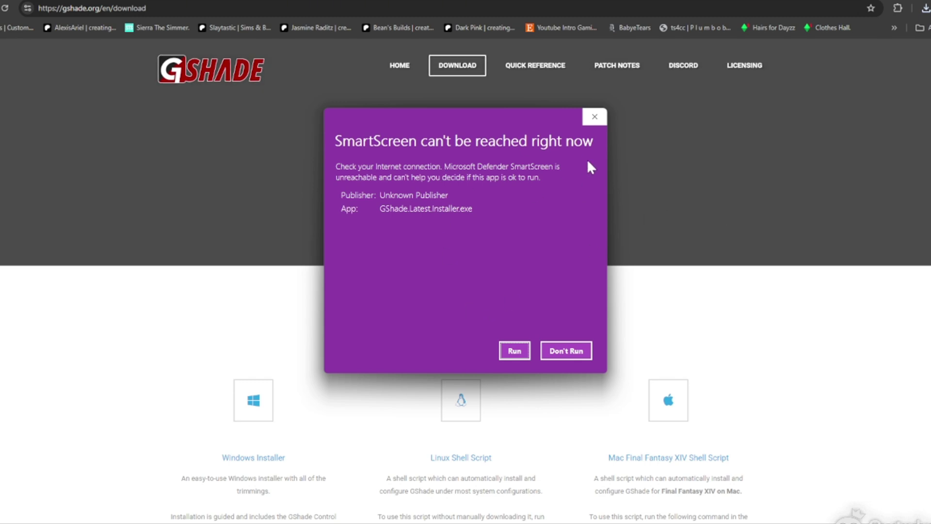
click(514, 351)
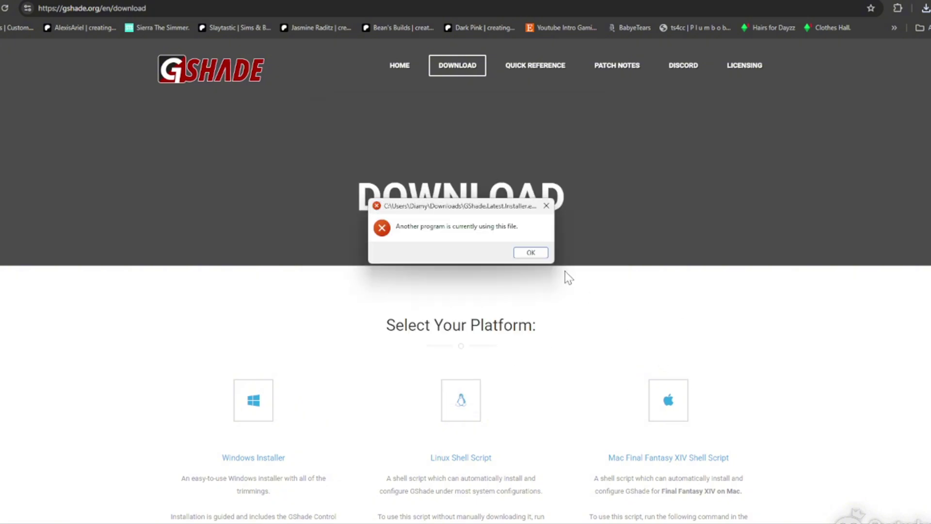
click(530, 252)
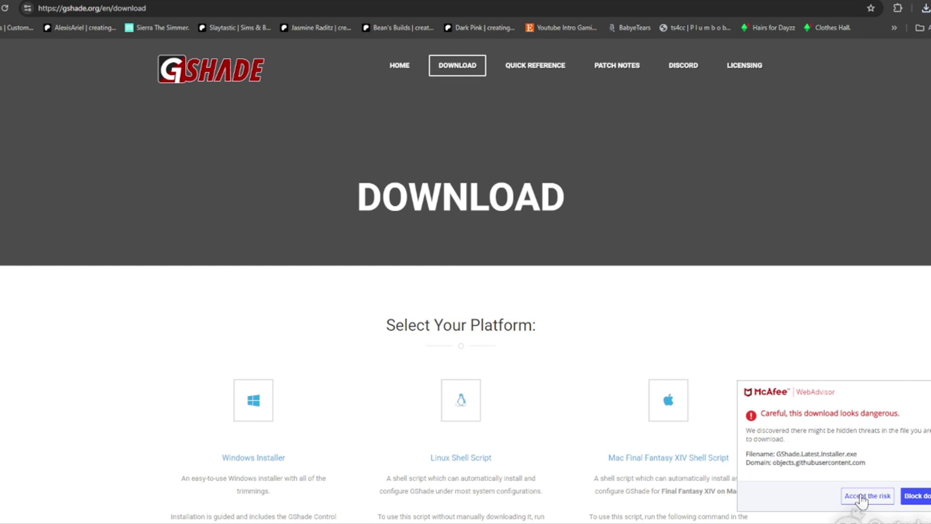
click(861, 496)
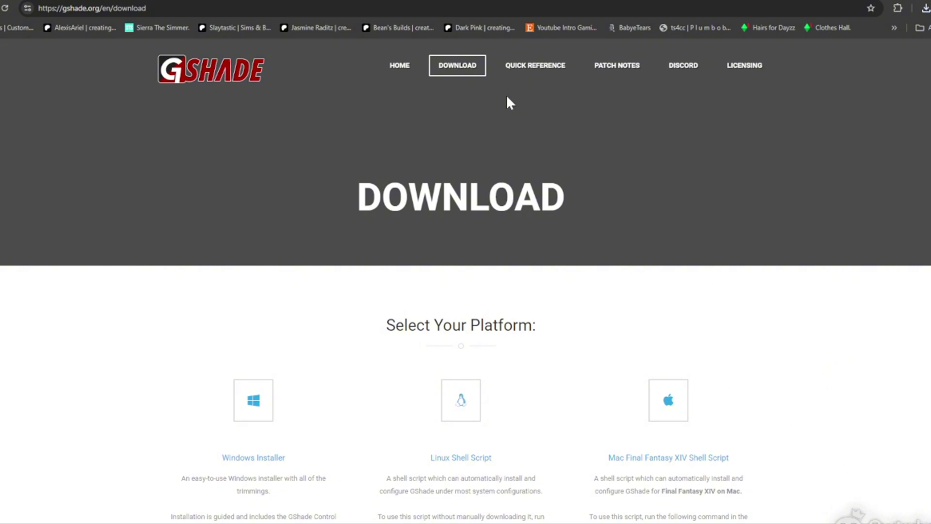
Step: Download the GShade Windows Installer again and accept the McAfee download risk
scroll(332, 278, down, 3)
click(247, 304)
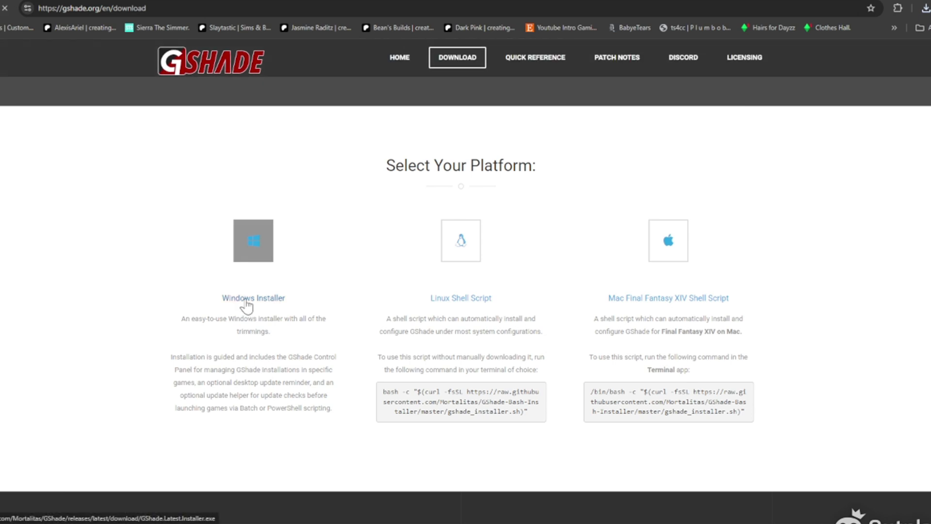
scroll(714, 197, up, 3)
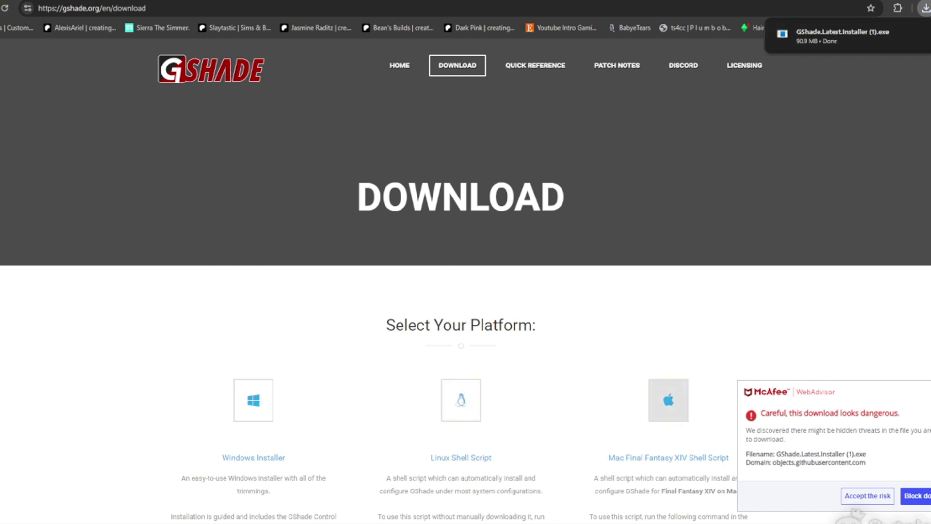
click(867, 497)
Step: Launch GShade.Latest.Installer (1).exe and allow it to run despite the SmartScreen block
click(812, 31)
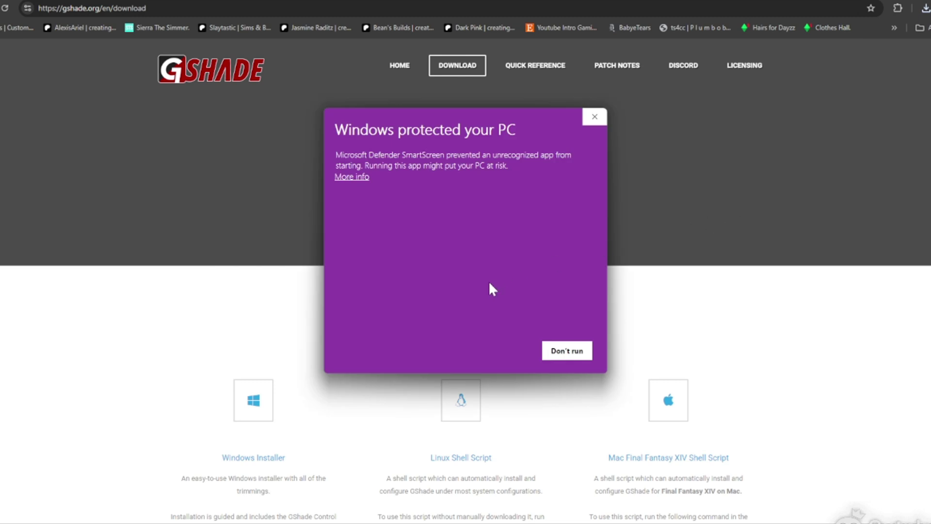
click(348, 178)
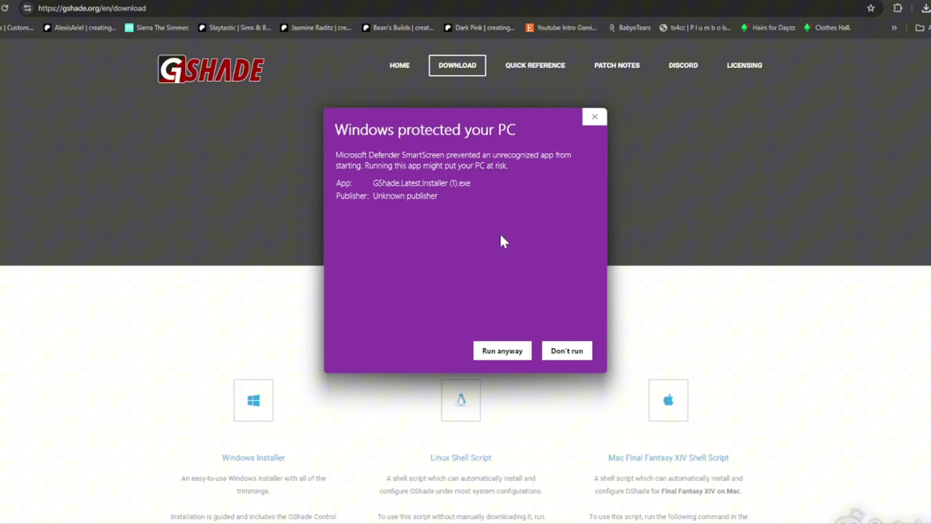
click(496, 356)
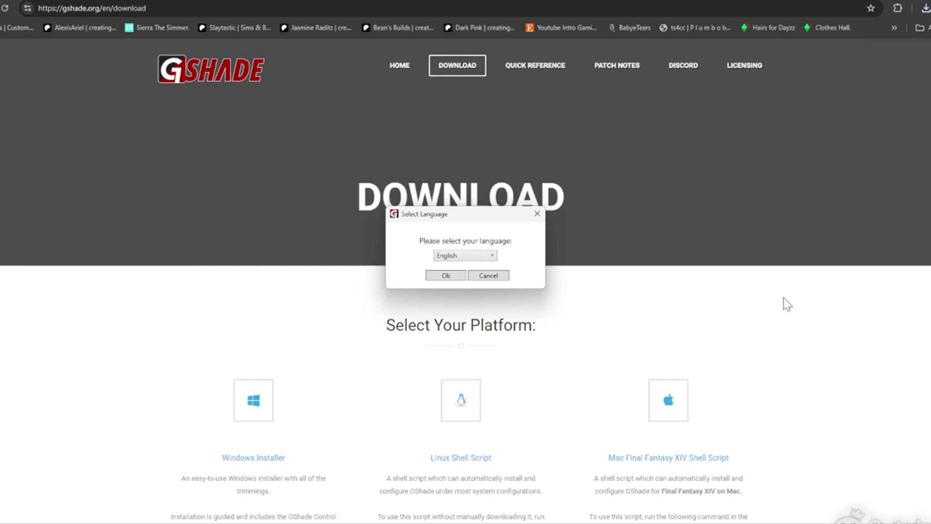
Step: Confirm English as the setup language and accept the GShade license agreement
click(442, 276)
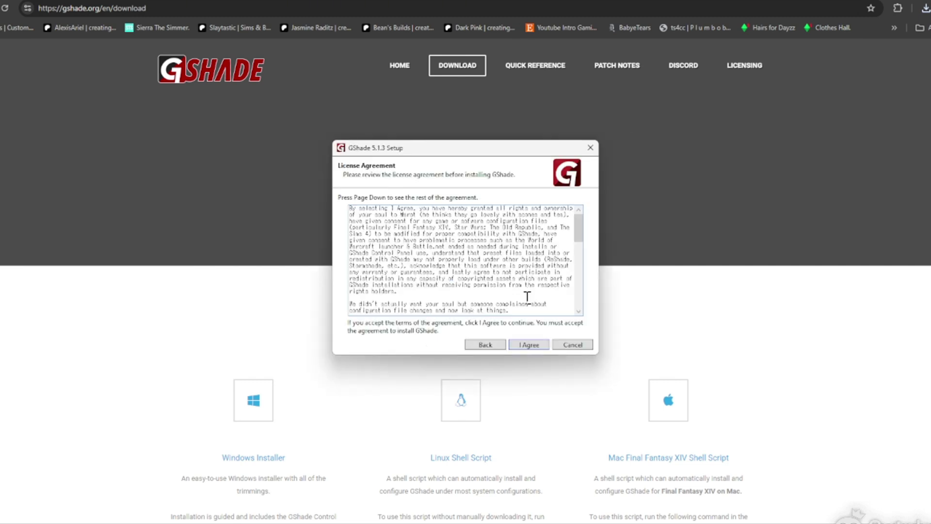
scroll(524, 272, down, 5)
scroll(523, 271, down, 5)
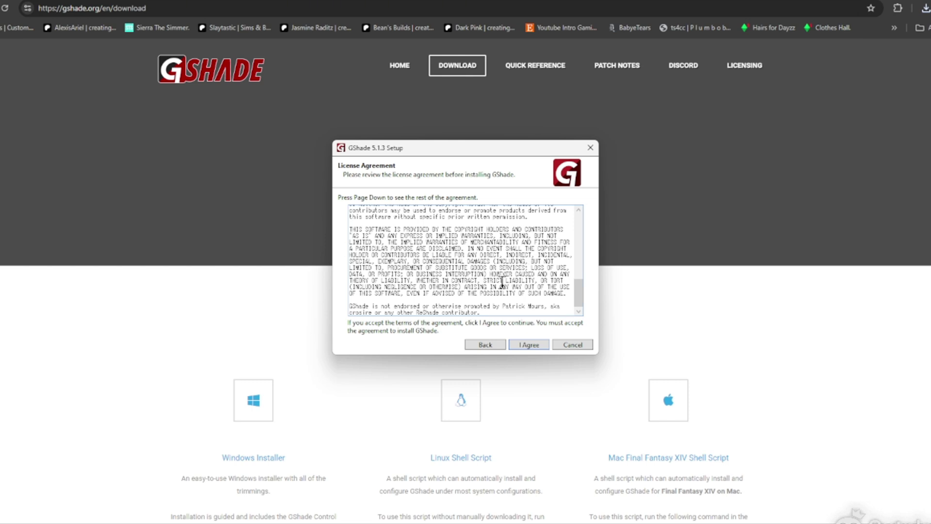
click(530, 344)
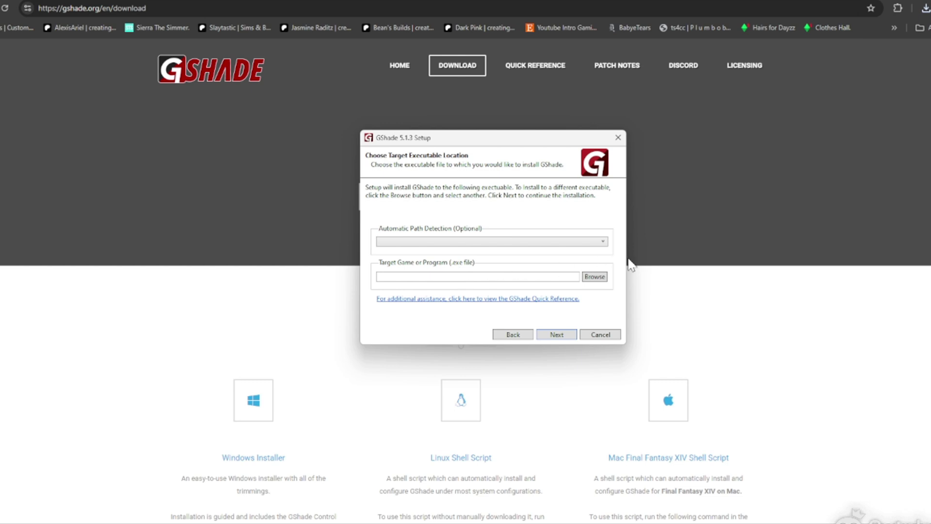
Step: Browse for the target game executable and enlarge the file selection window
click(596, 276)
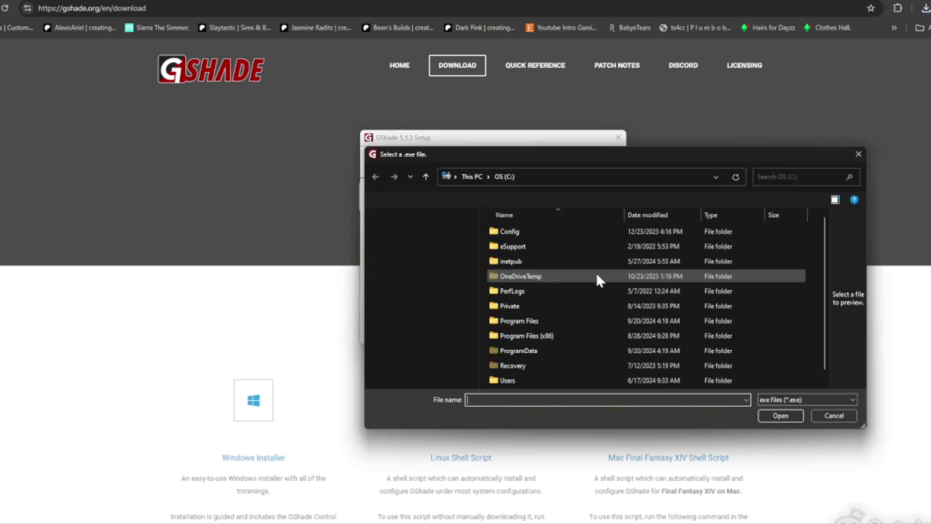
drag(621, 151, 541, 66)
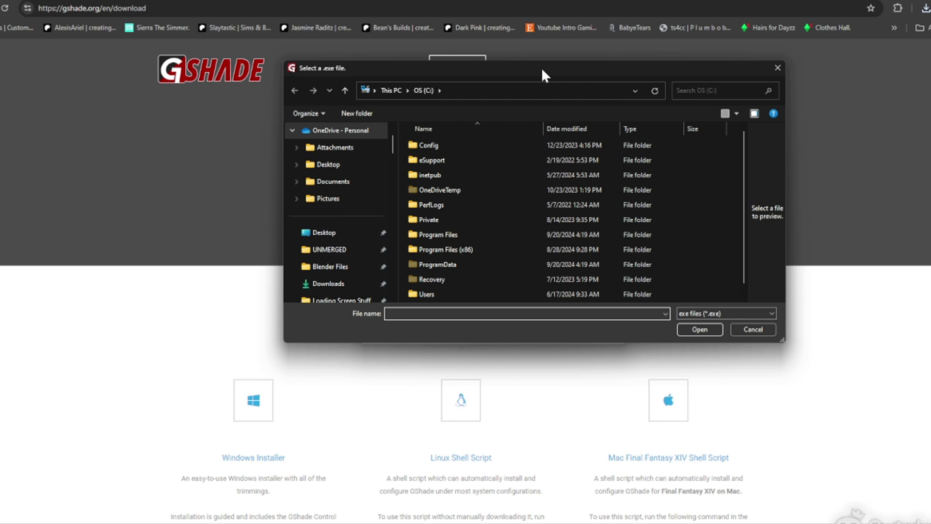
drag(781, 337, 888, 491)
drag(550, 71, 543, 51)
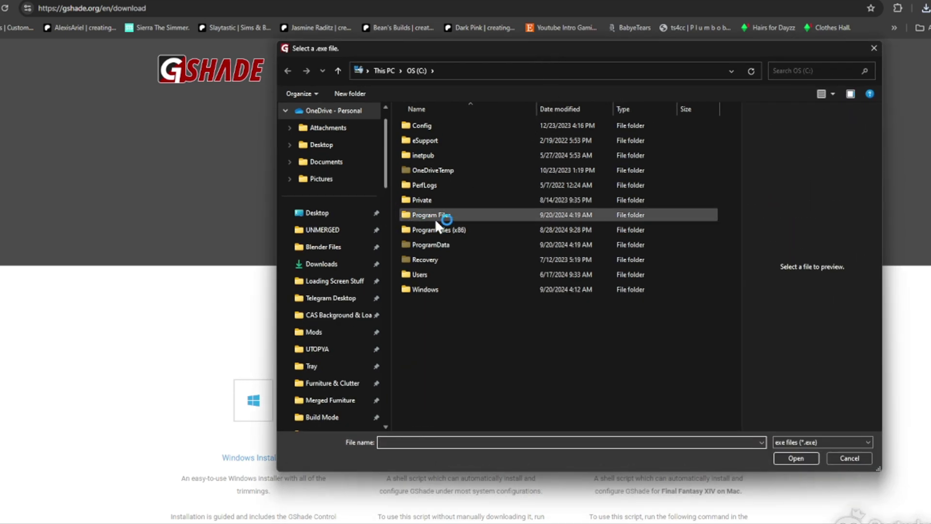
Step: Look through the Program Files (x86) folder on drive C and return to the drive's root
double_click(461, 231)
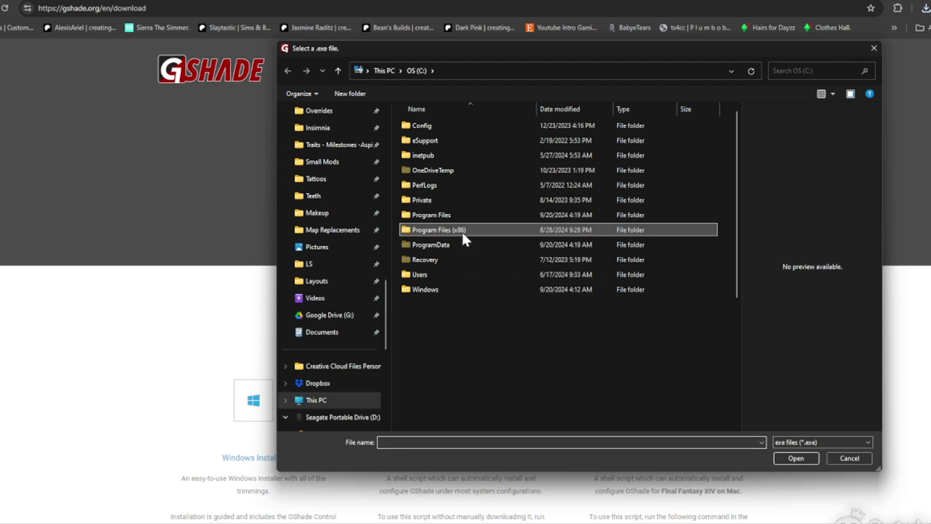
scroll(465, 232, down, 5)
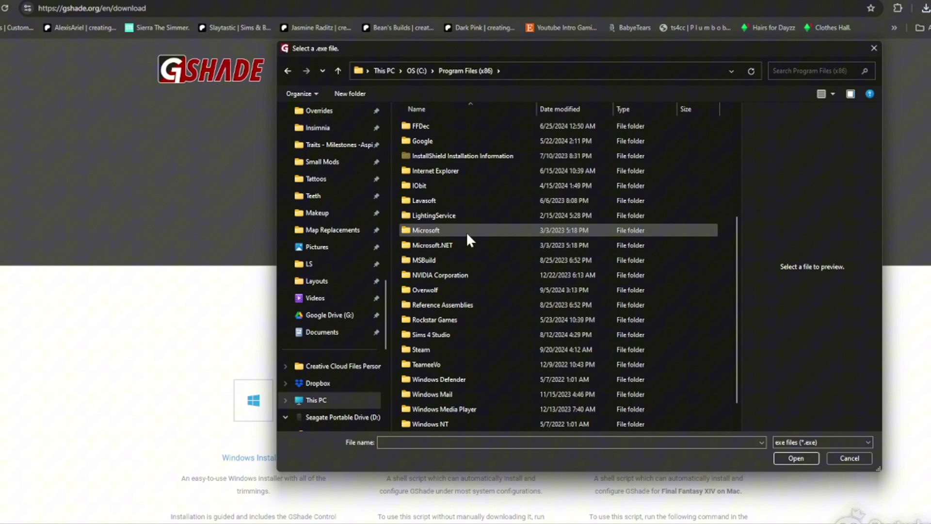
scroll(498, 222, up, 5)
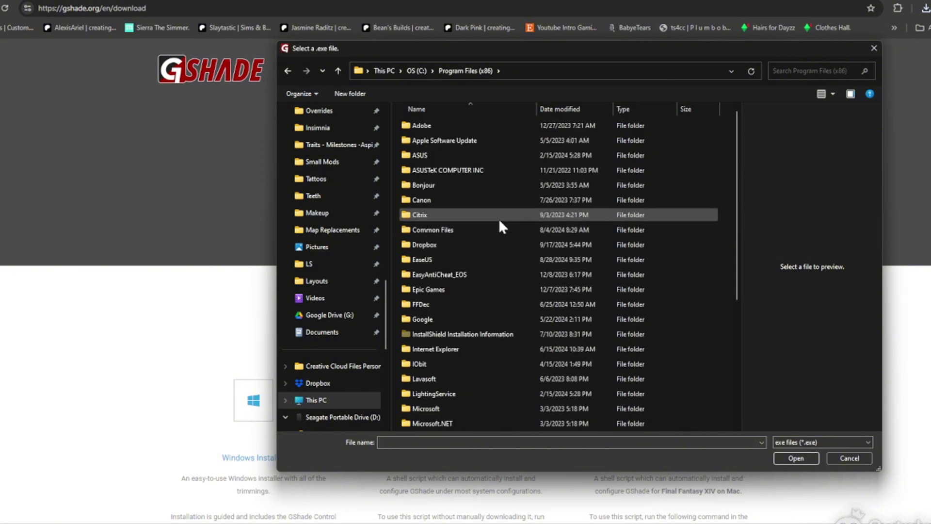
click(287, 70)
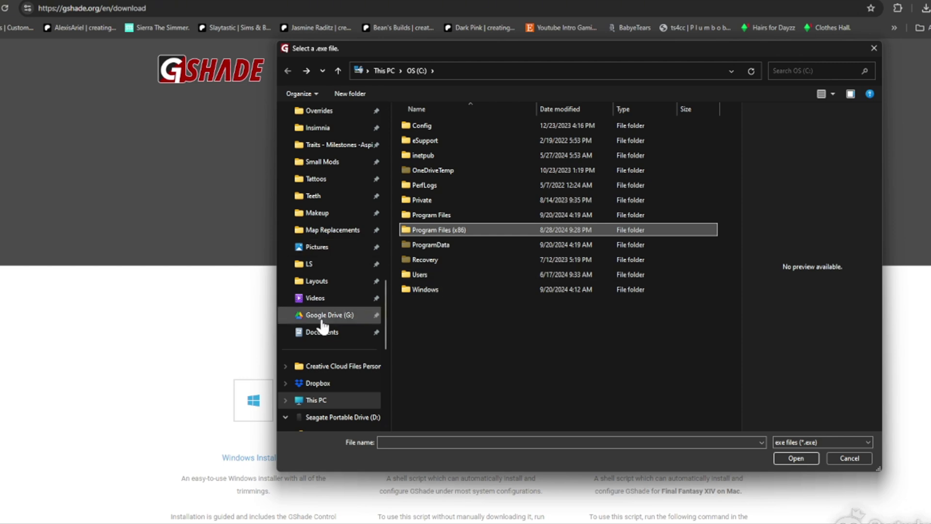
Step: Choose TS4_x64 from The Sims 4\Game\Bin on the Seagate Portable Drive (D:) as the target executable
click(338, 418)
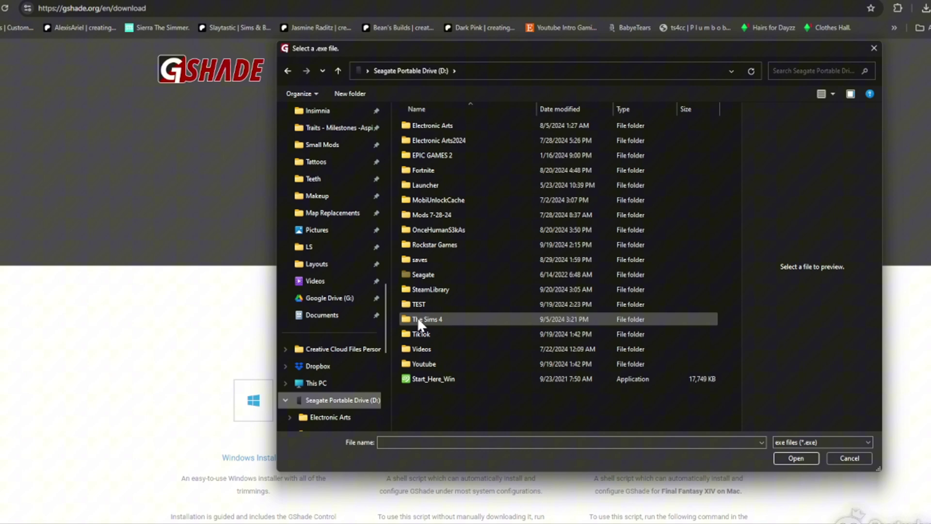
double_click(459, 319)
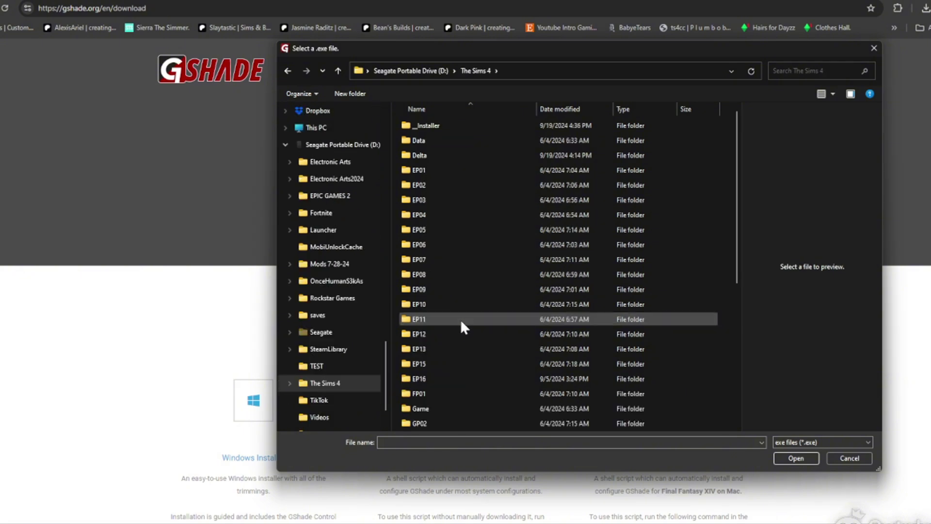
scroll(457, 351, down, 1)
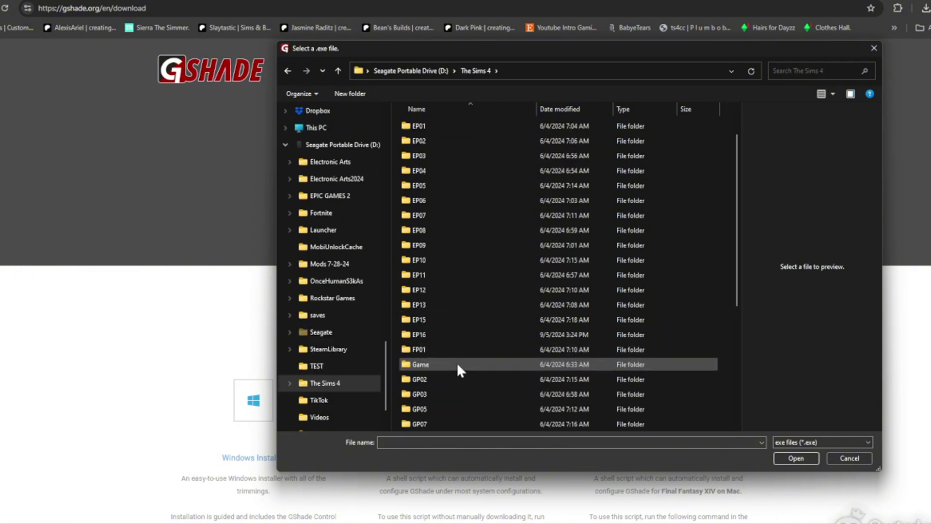
double_click(420, 365)
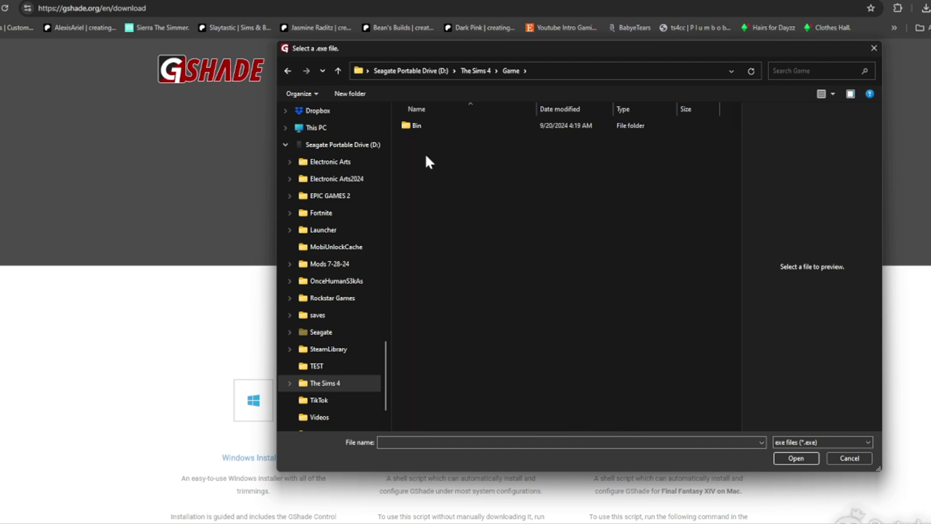
double_click(428, 125)
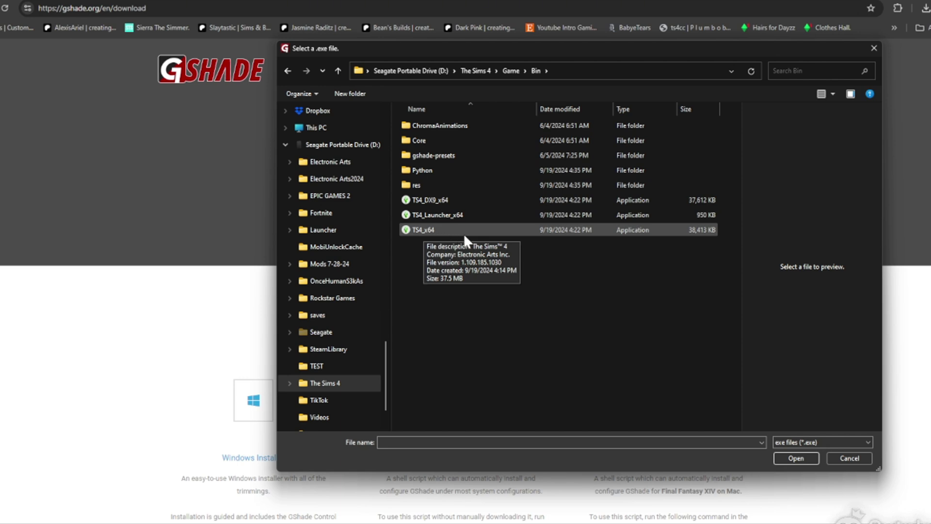
click(423, 228)
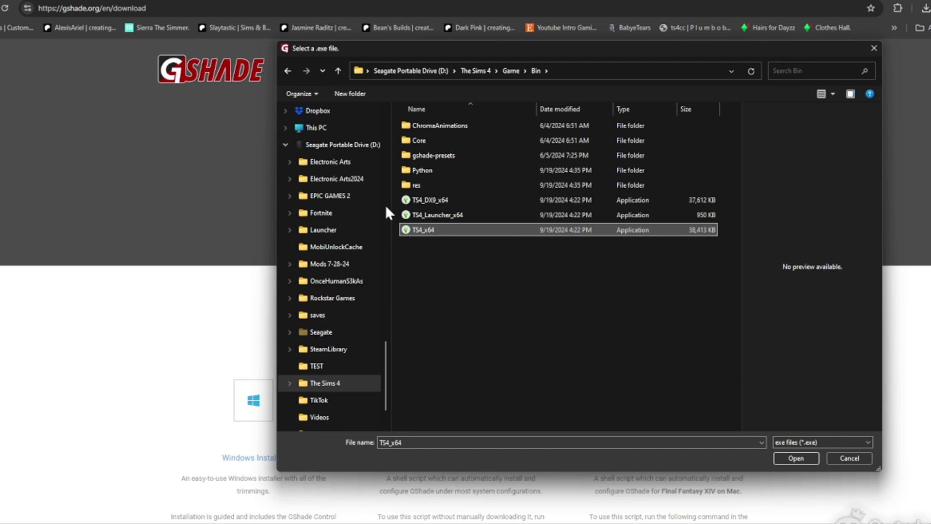
click(803, 458)
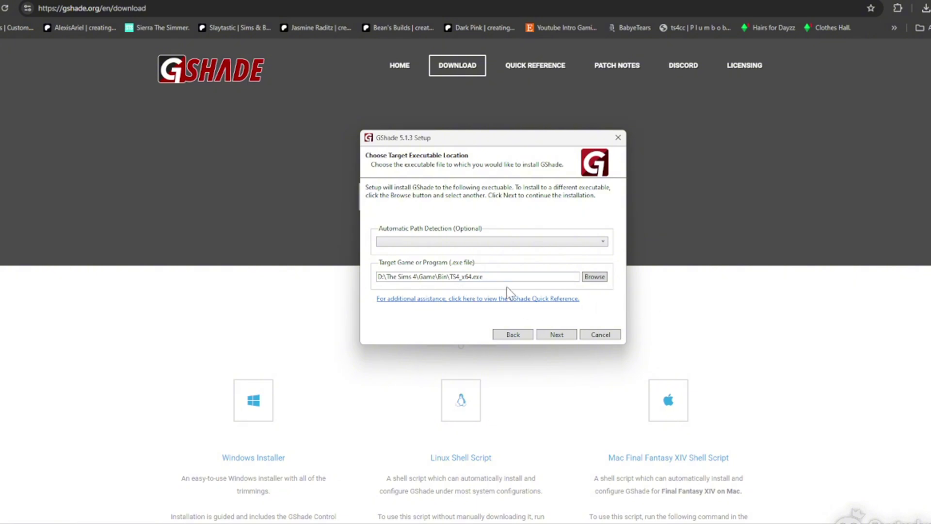
Step: Install GShade with the 64-bit and DirectX 11 settings, and finish setup with C:\Users\Public\Pictures as the screenshot folder
click(558, 335)
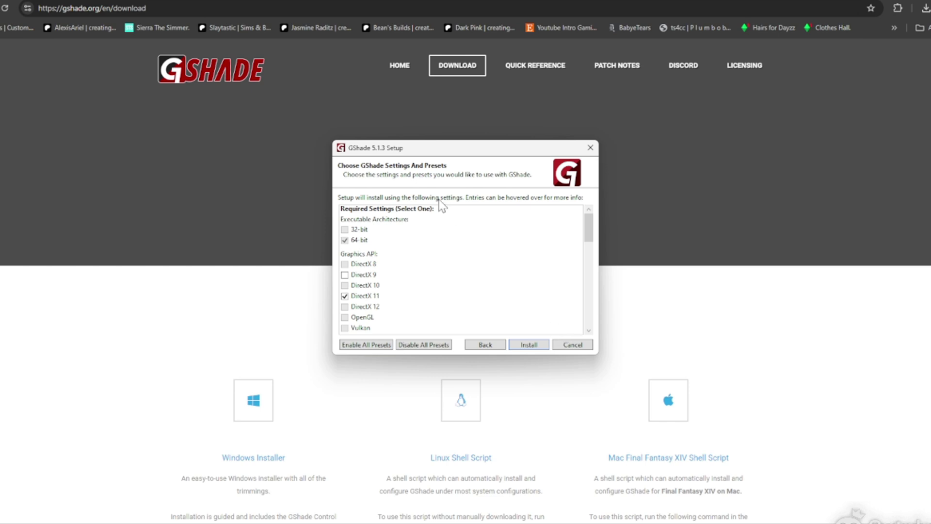
drag(470, 141, 544, 99)
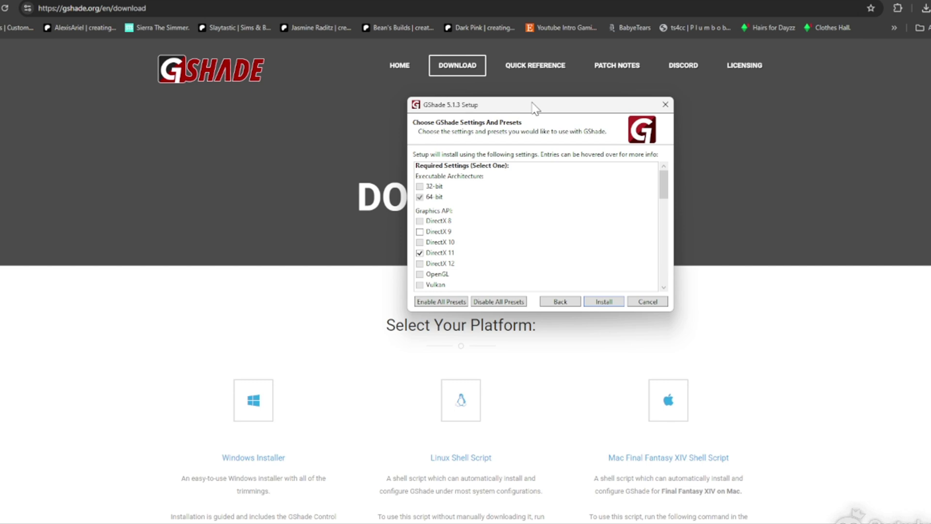
drag(533, 106, 563, 132)
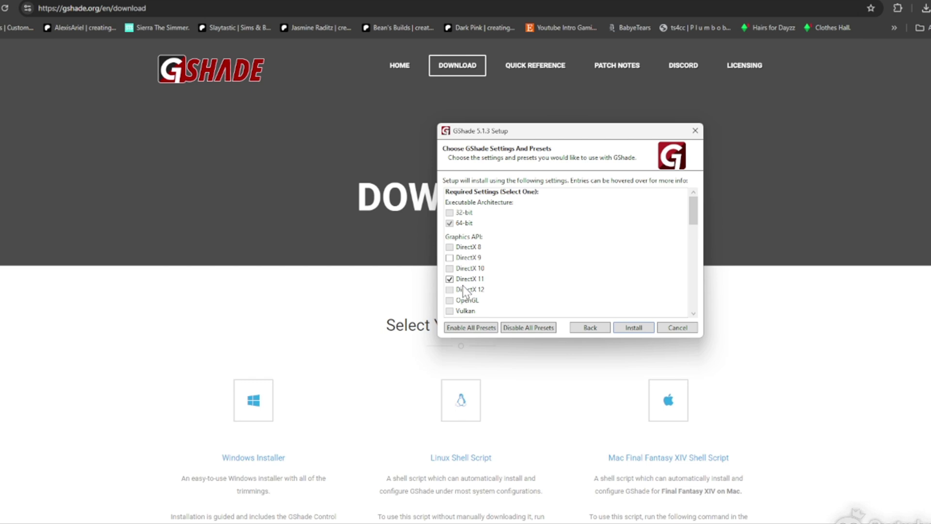
click(633, 328)
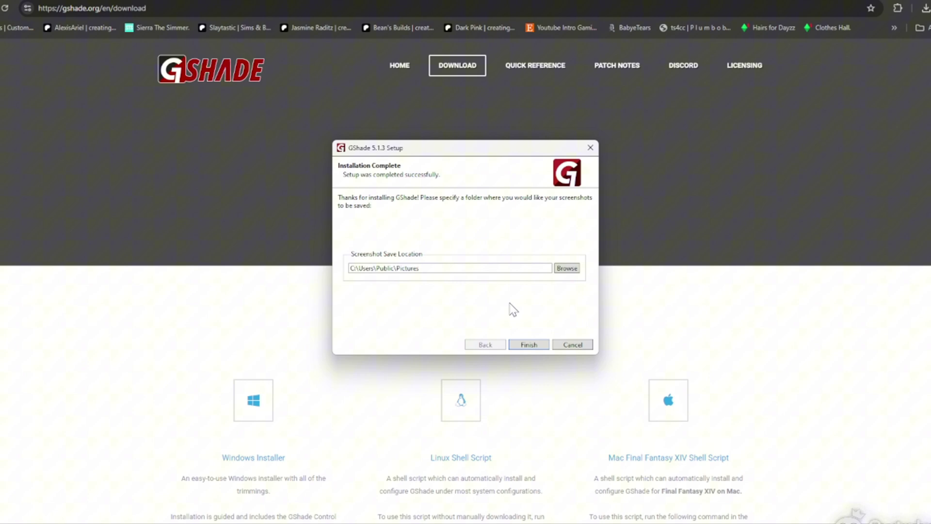
click(544, 350)
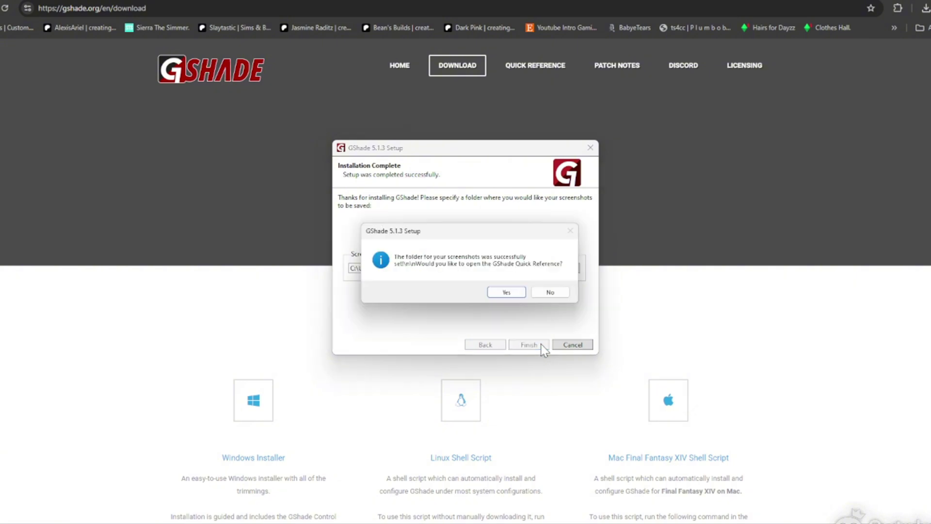
Step: Decline opening the GShade Quick Reference and rearrange the GShade Control Panel and GShade Custom shortcuts on the desktop
click(553, 292)
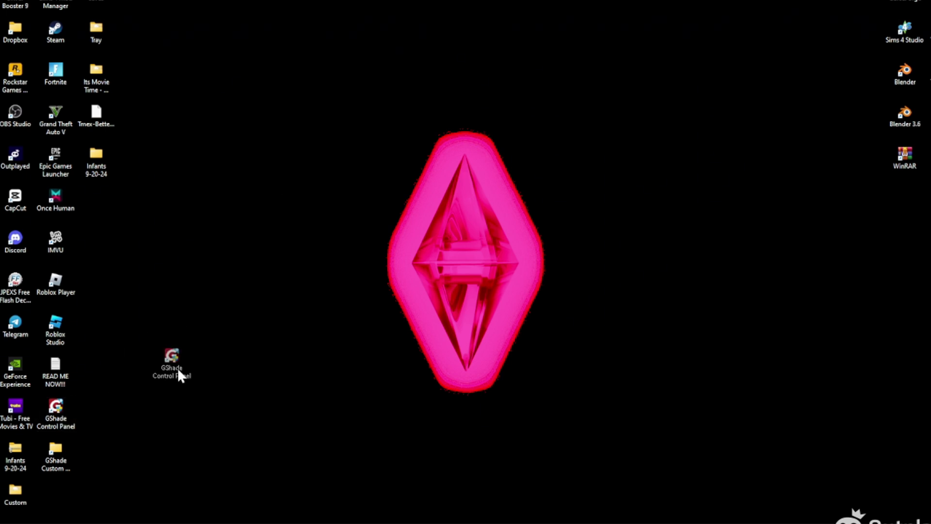
drag(177, 368, 919, 122)
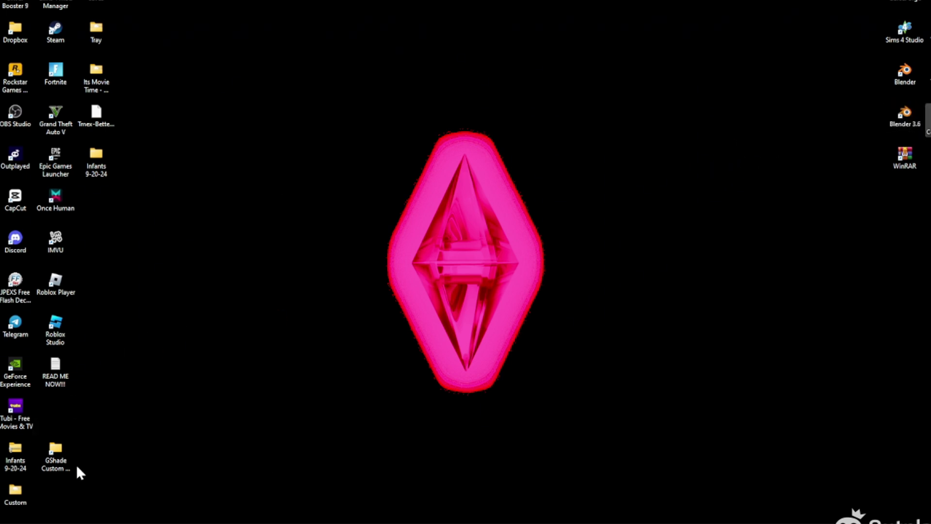
drag(76, 464, 63, 411)
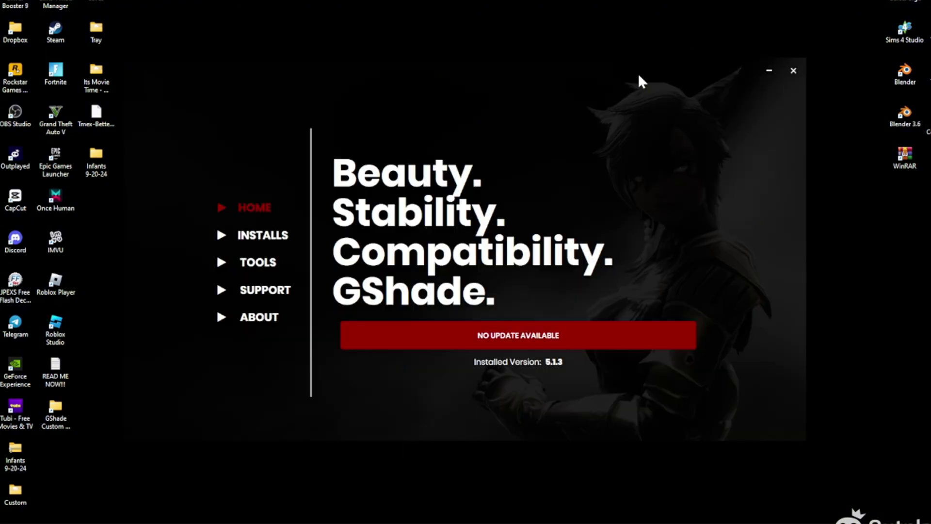
Step: In the GShade Control Panel, open the TS4_x64.exe install's folder and go to gshade-presets\Custom
drag(640, 79, 689, 38)
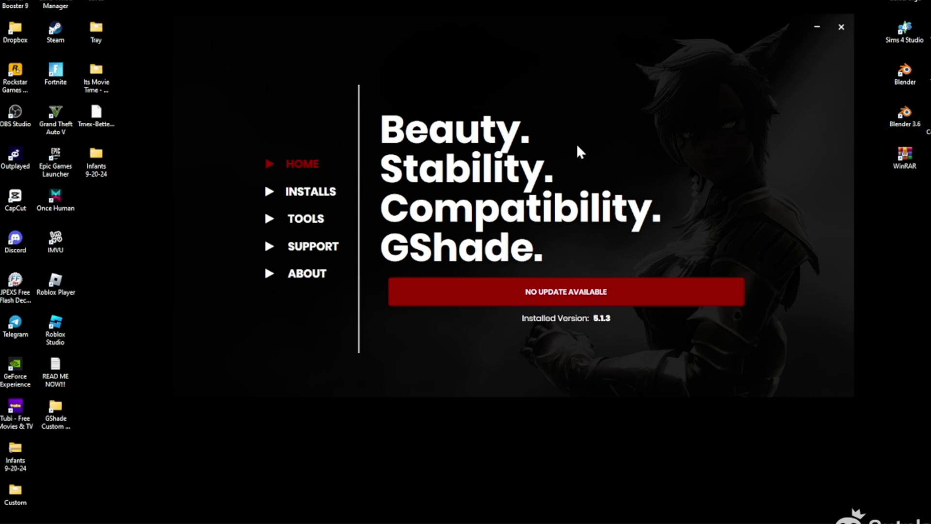
click(316, 197)
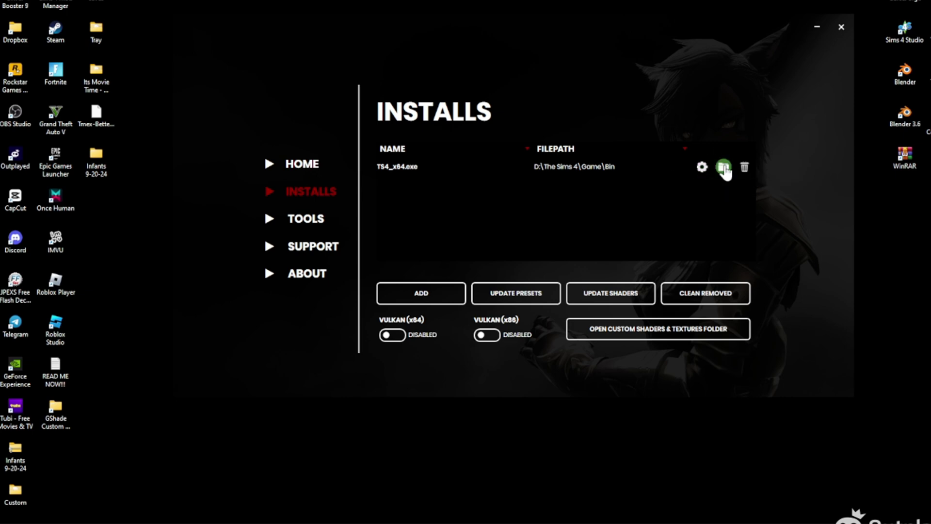
click(725, 170)
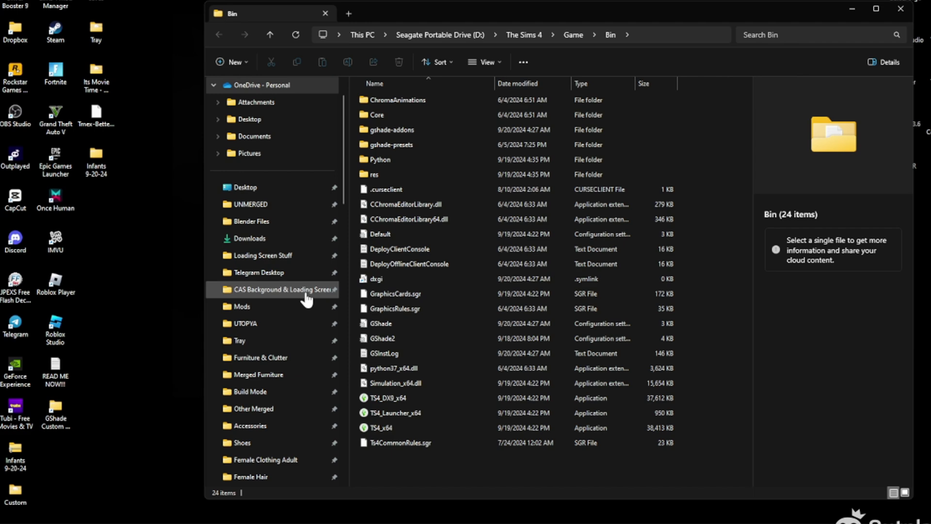
scroll(316, 367, down, 6)
scroll(318, 371, up, 6)
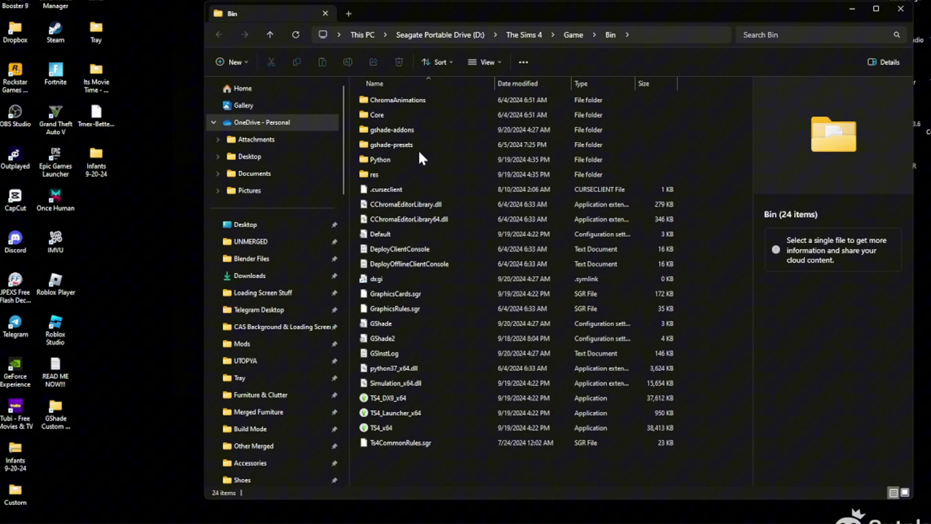
double_click(382, 145)
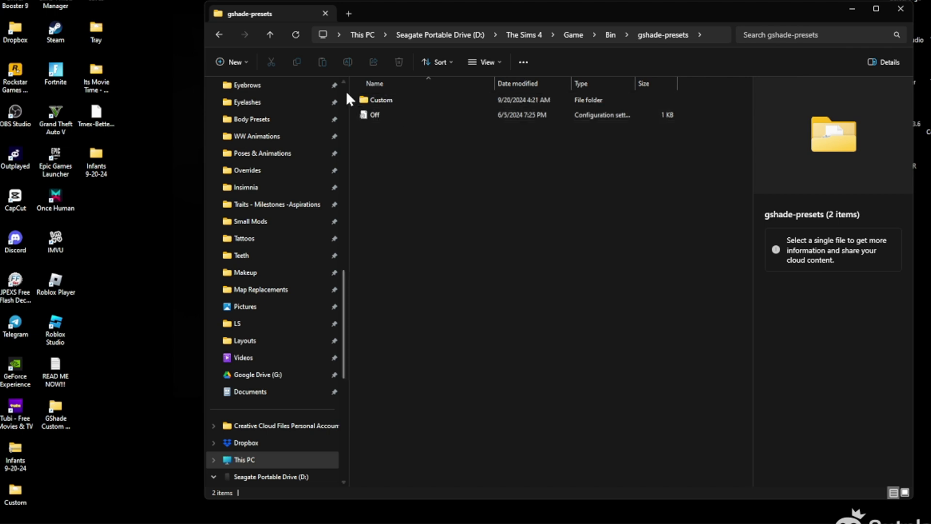
double_click(379, 97)
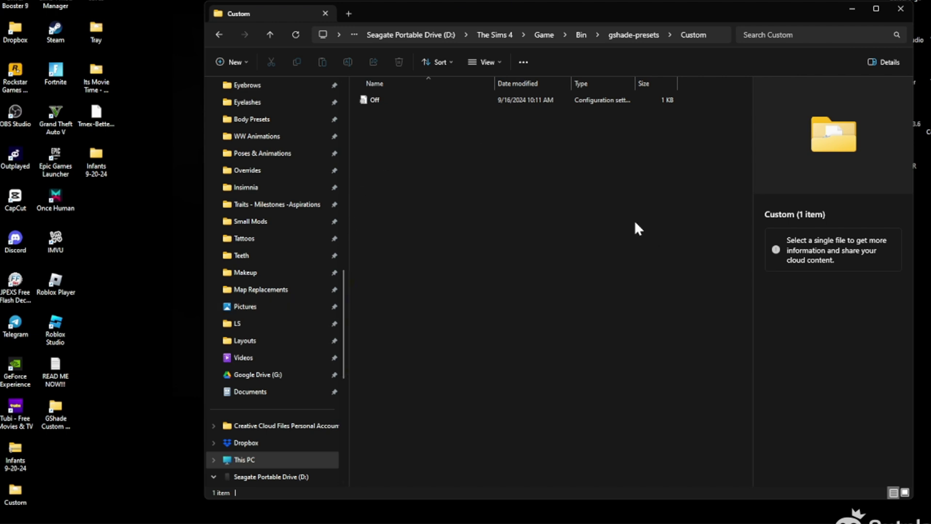
Step: Open the desktop's Custom folder and place its window beside the game's gshade-presets\Custom folder
drag(665, 13, 716, 6)
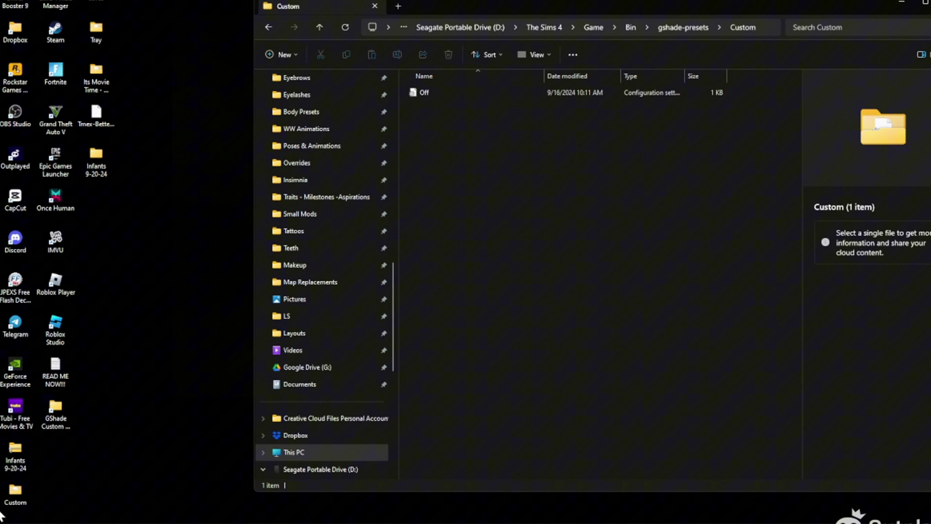
double_click(15, 497)
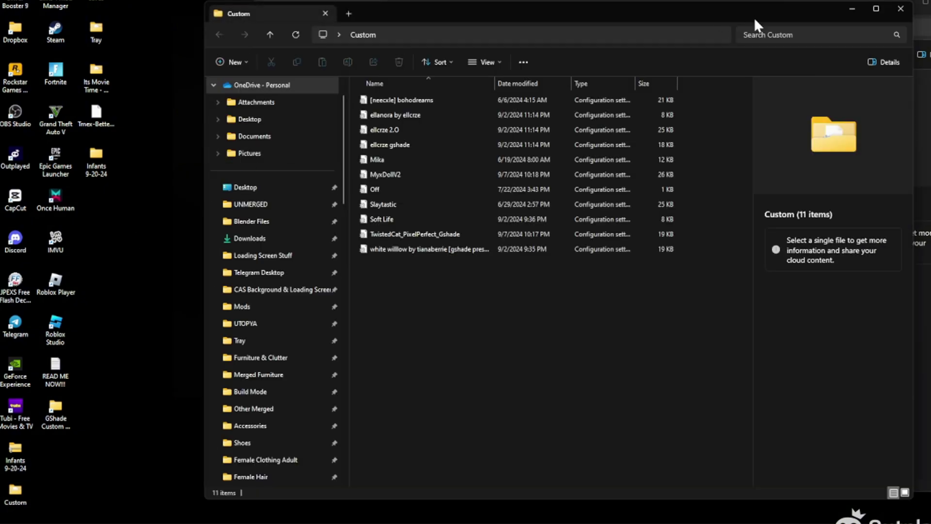
drag(754, 19, 487, 28)
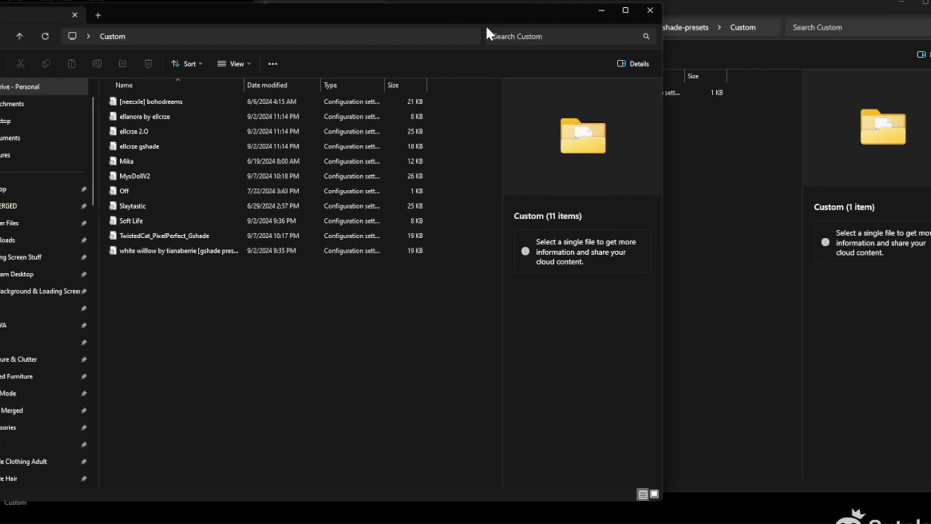
Step: Copy every preset except Off from the desktop's Custom folder into the game's gshade-presets\Custom folder, and close the source folder
drag(115, 283, 745, 267)
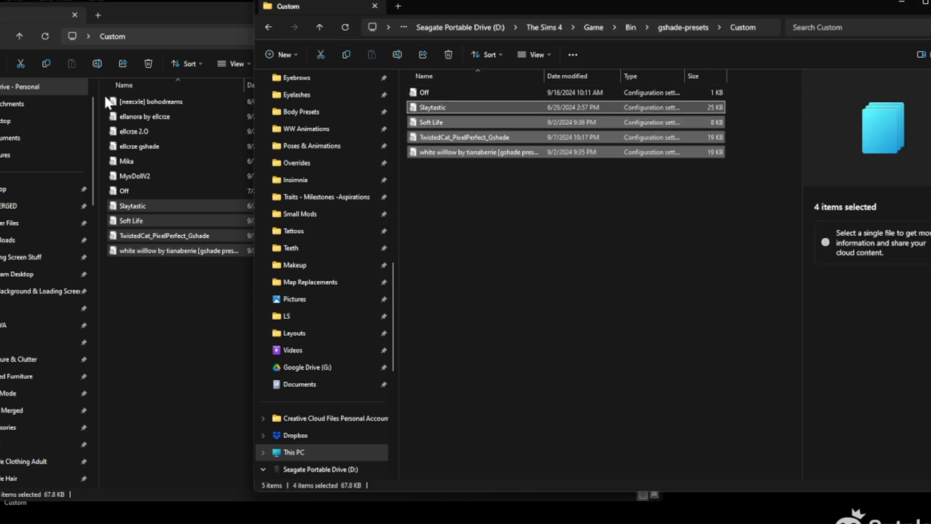
drag(106, 97, 141, 176)
drag(141, 175, 703, 249)
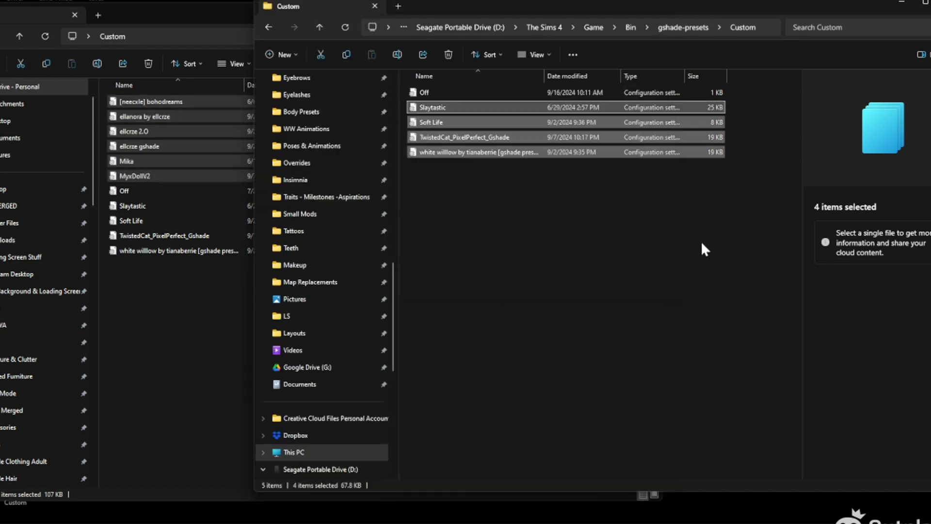
click(197, 7)
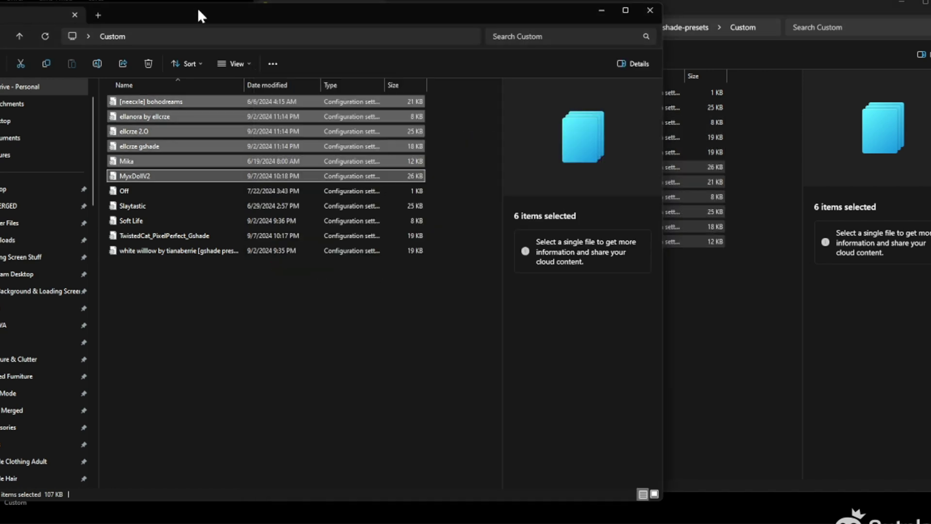
click(644, 13)
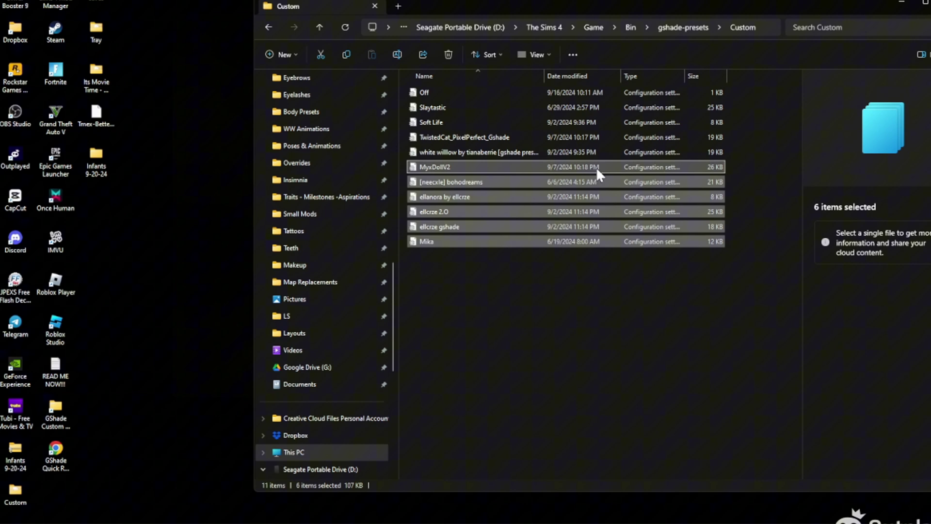
click(559, 330)
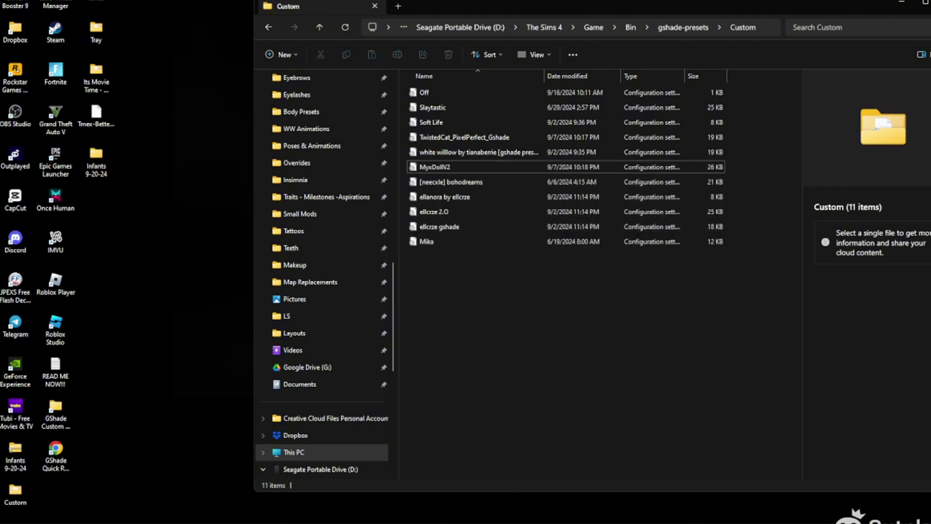
drag(749, 1, 695, 1)
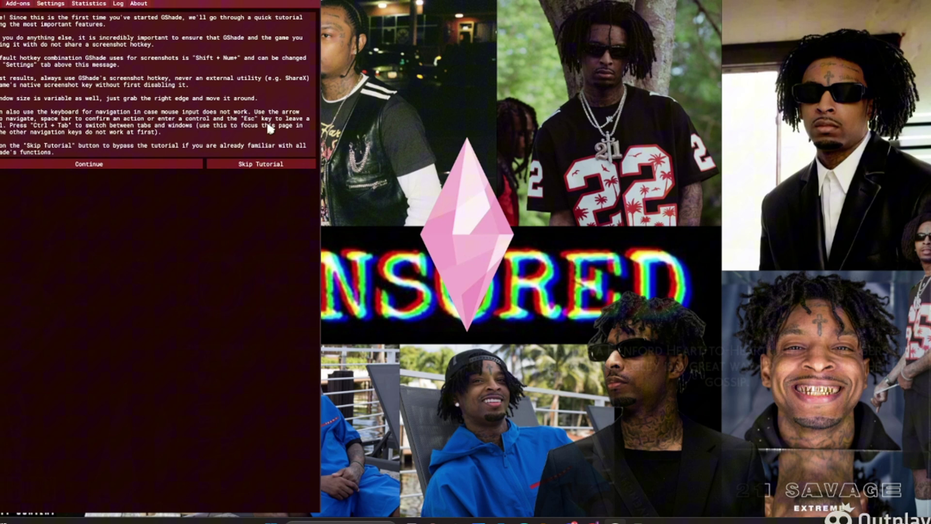
Step: In The Sims 4, go through the GShade tutorial to the techniques list, choosing Mika.ini from the Custom folder as the preset
click(138, 164)
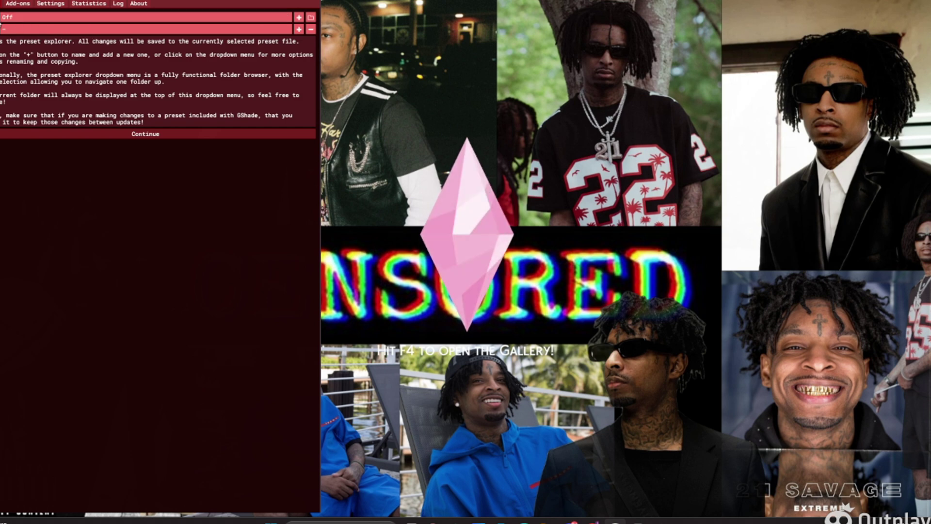
click(35, 18)
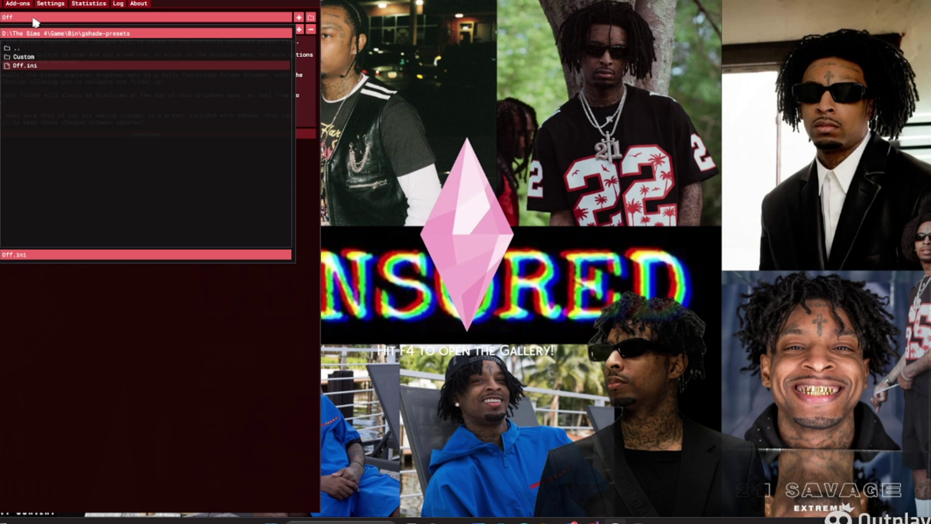
click(22, 58)
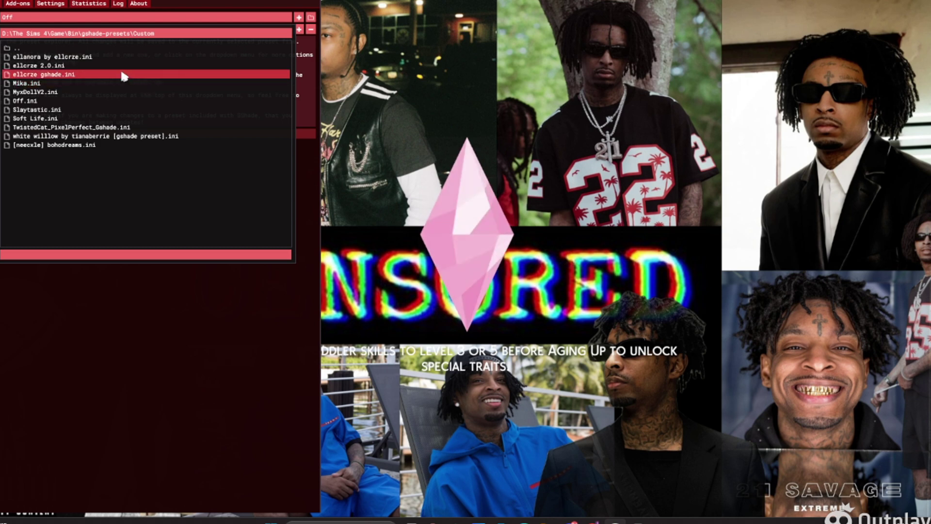
click(53, 85)
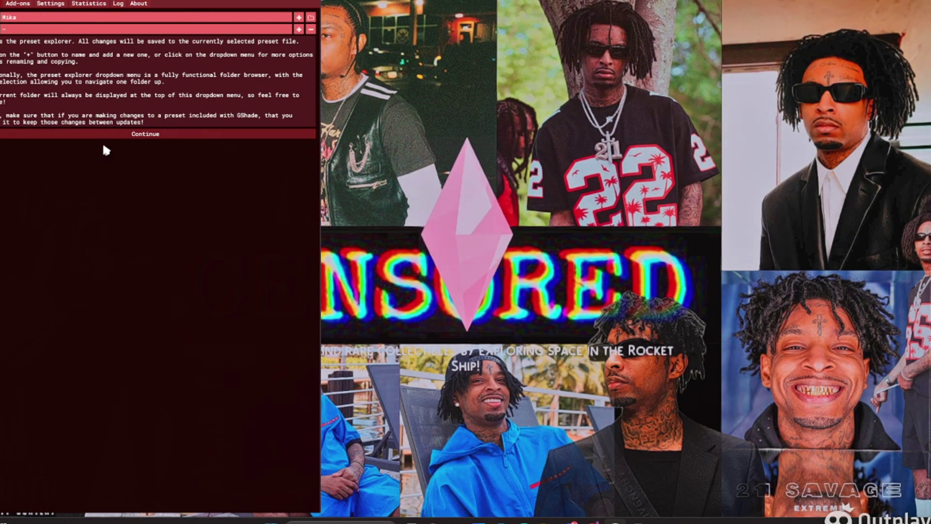
click(133, 136)
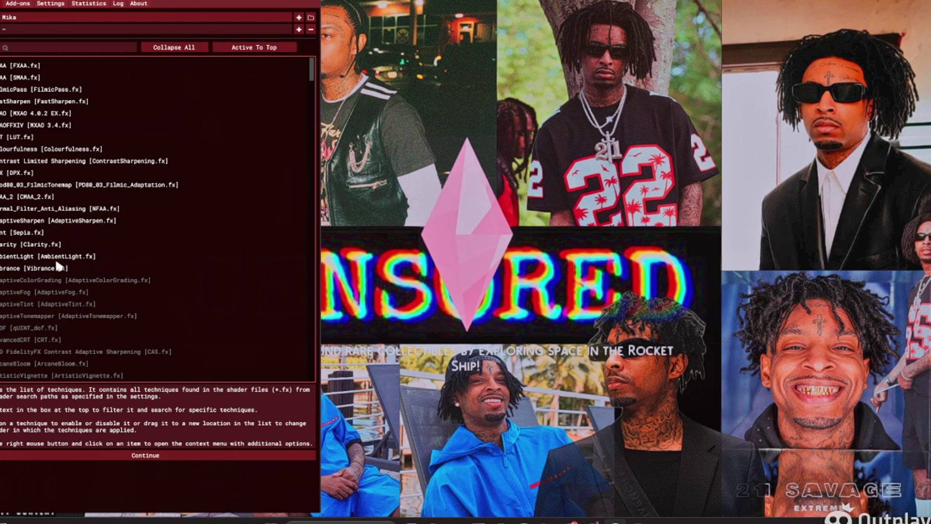